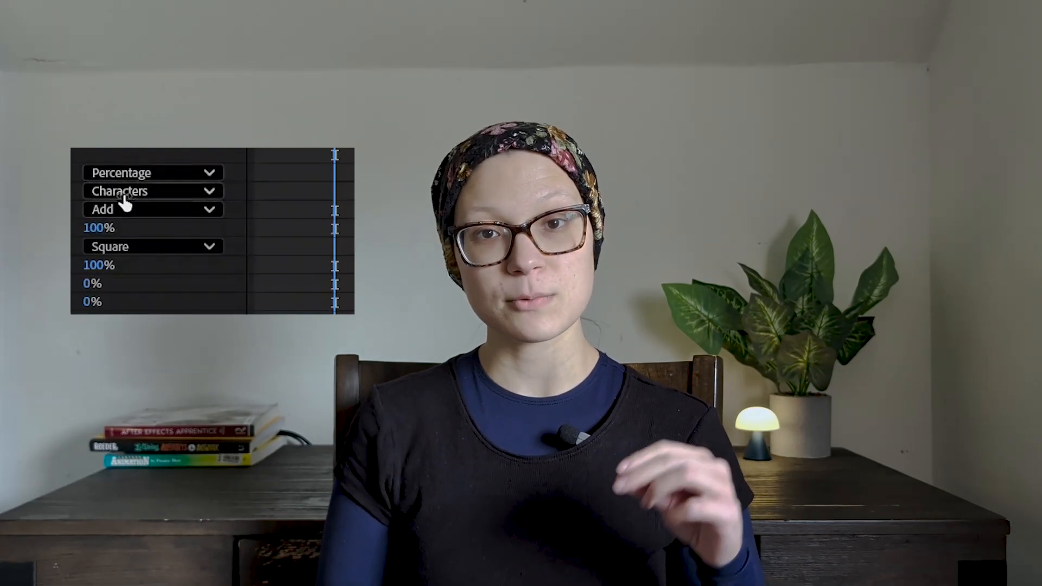
{"action": "left_click", "coordinate": [123, 196]}
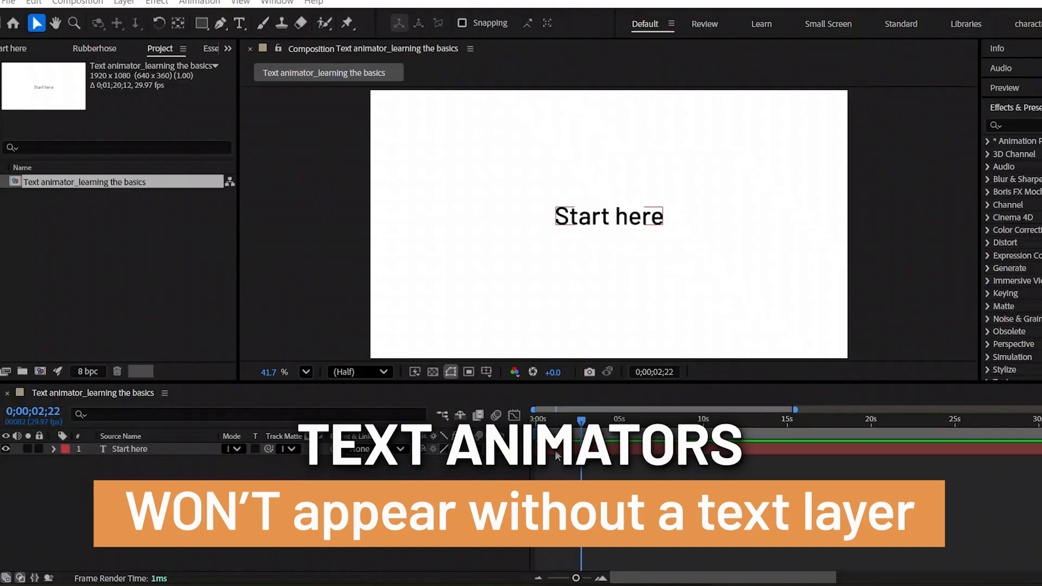
Expand the "Start here" text layer and add a Position text animator to it.
{"action": "left_click", "coordinate": [556, 453]}
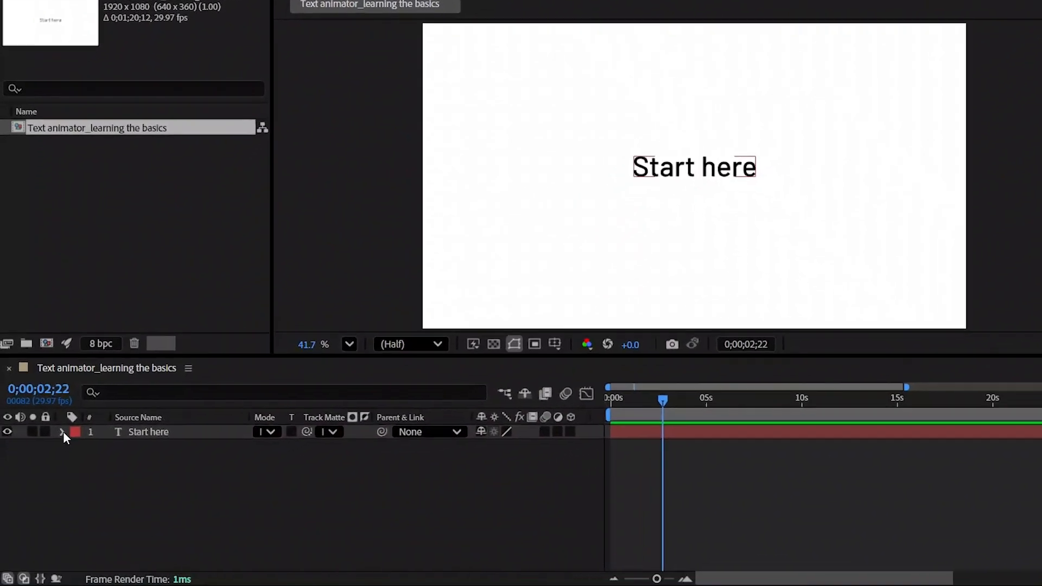
{"action": "left_click", "coordinate": [62, 432]}
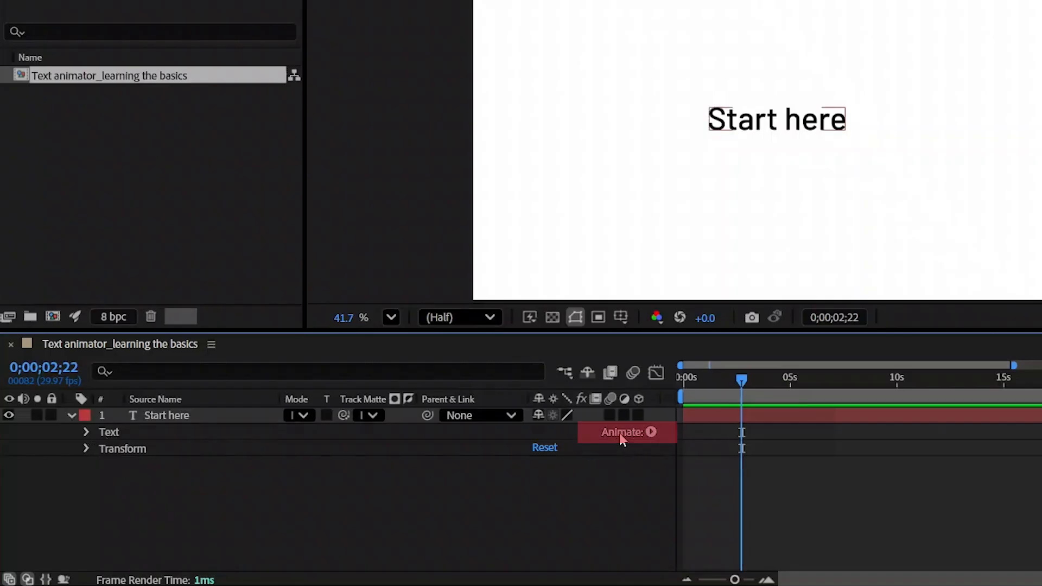
{"action": "left_click", "coordinate": [650, 434]}
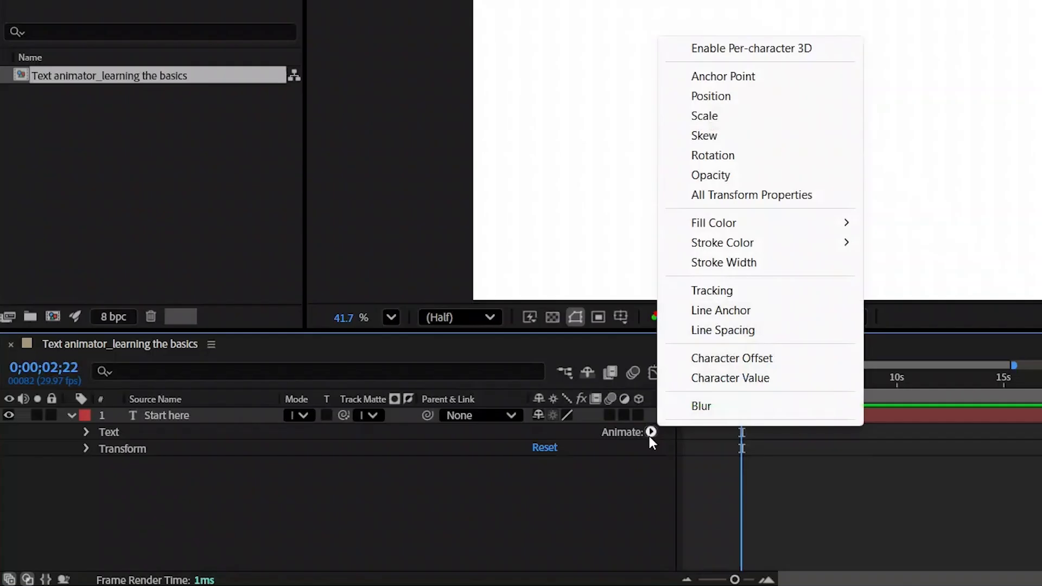
{"action": "left_click", "coordinate": [737, 98]}
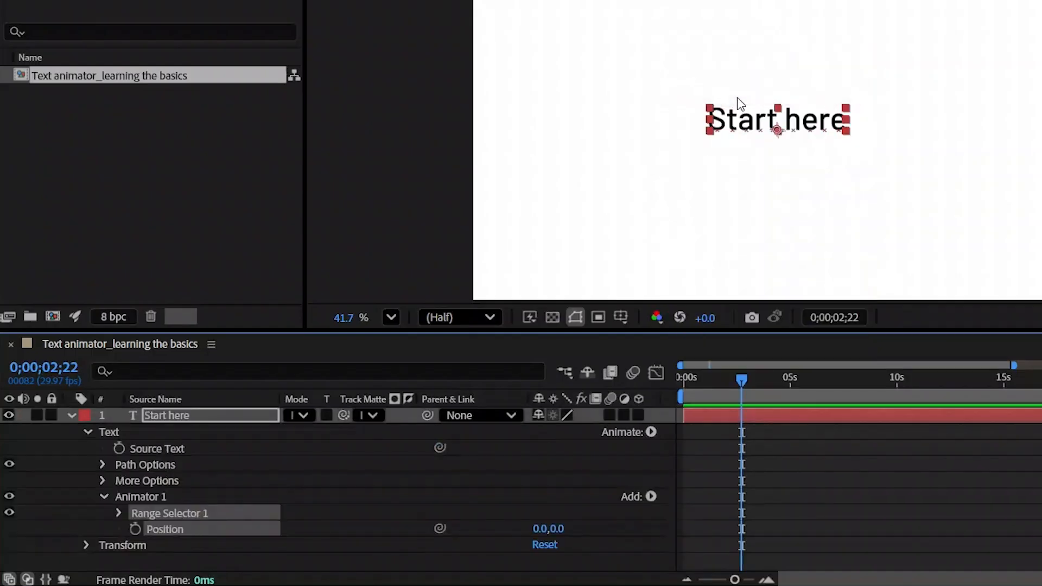
Expand the layer's Transform properties and compare them with the Position property under Animator 1.
{"action": "left_click", "coordinate": [149, 495]}
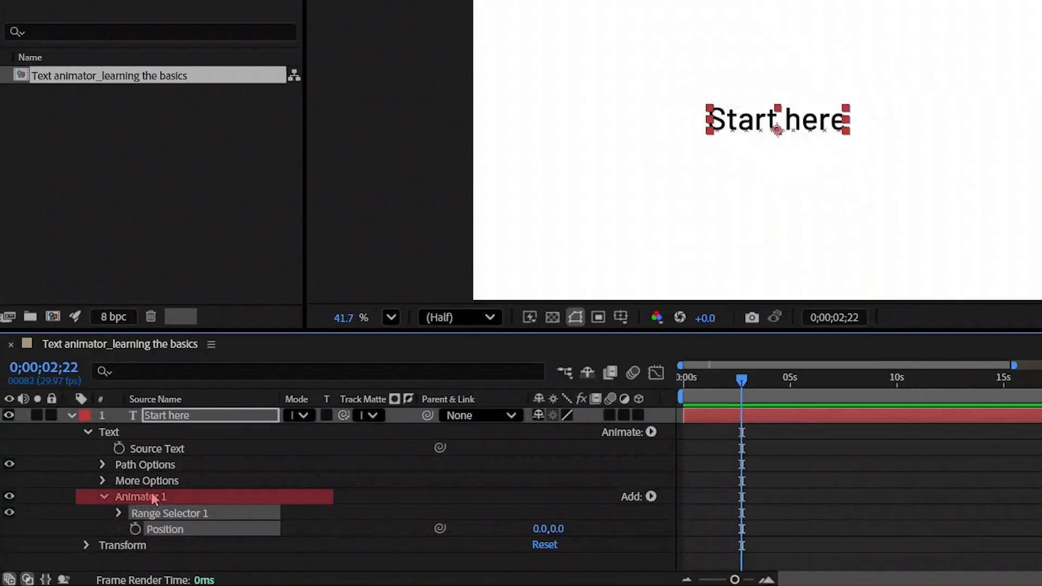
{"action": "left_click", "coordinate": [86, 546]}
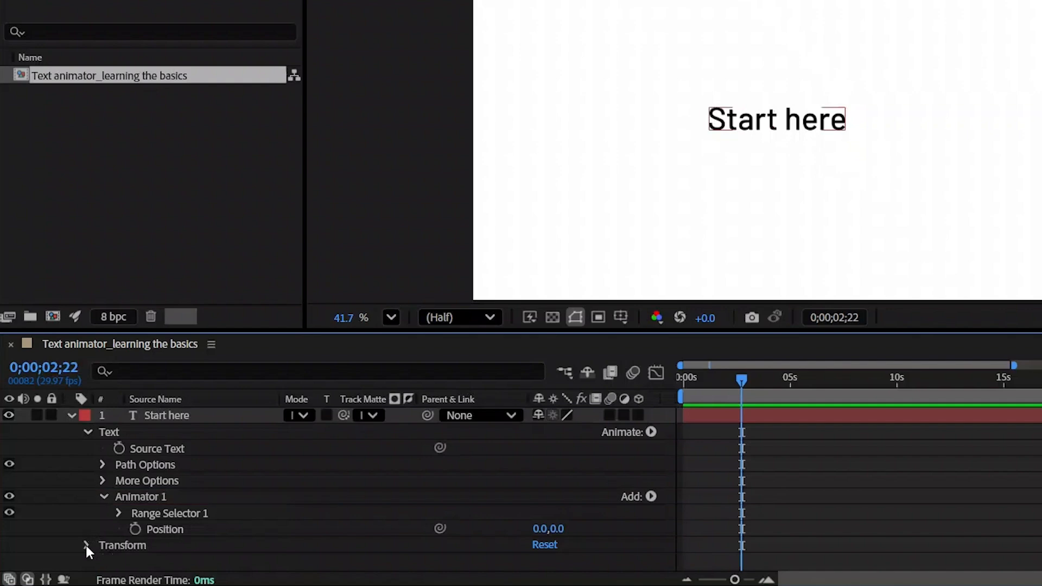
{"action": "left_click", "coordinate": [85, 545]}
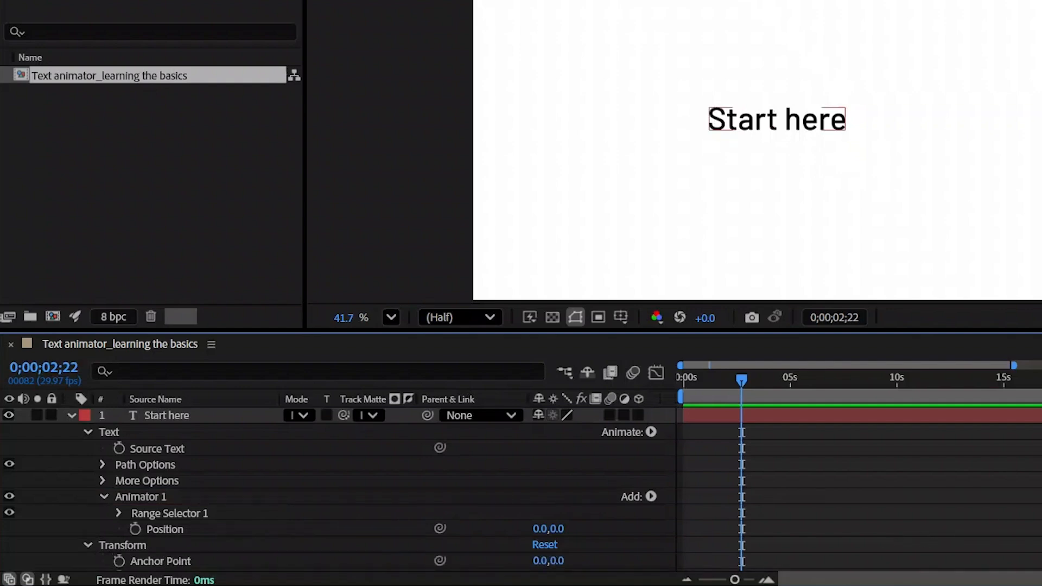
{"action": "scroll", "coordinate": [336, 490], "scroll_direction": "down", "scroll_amount": 1}
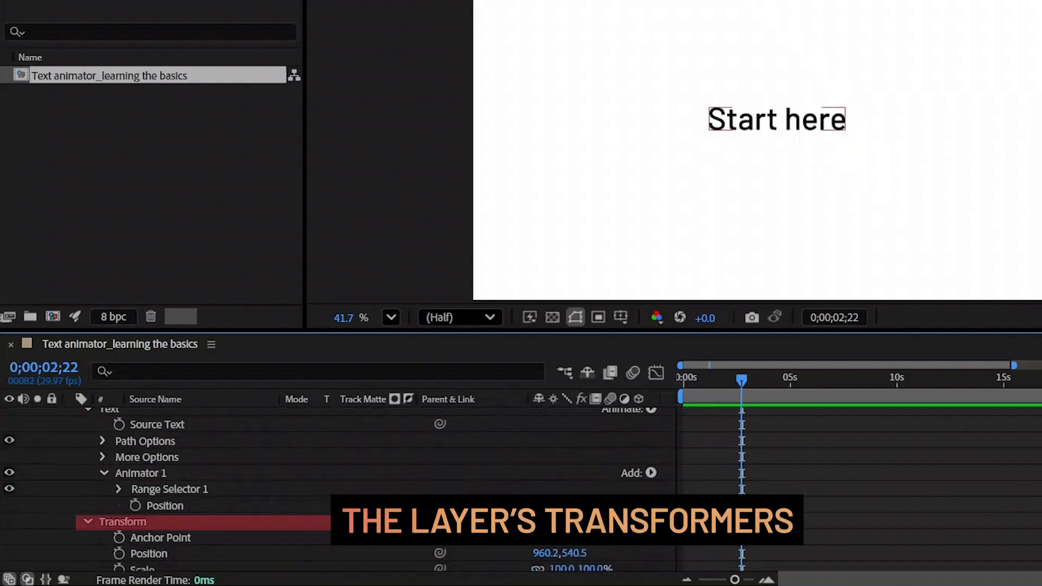
{"action": "scroll", "coordinate": [167, 492], "scroll_direction": "up", "scroll_amount": 1}
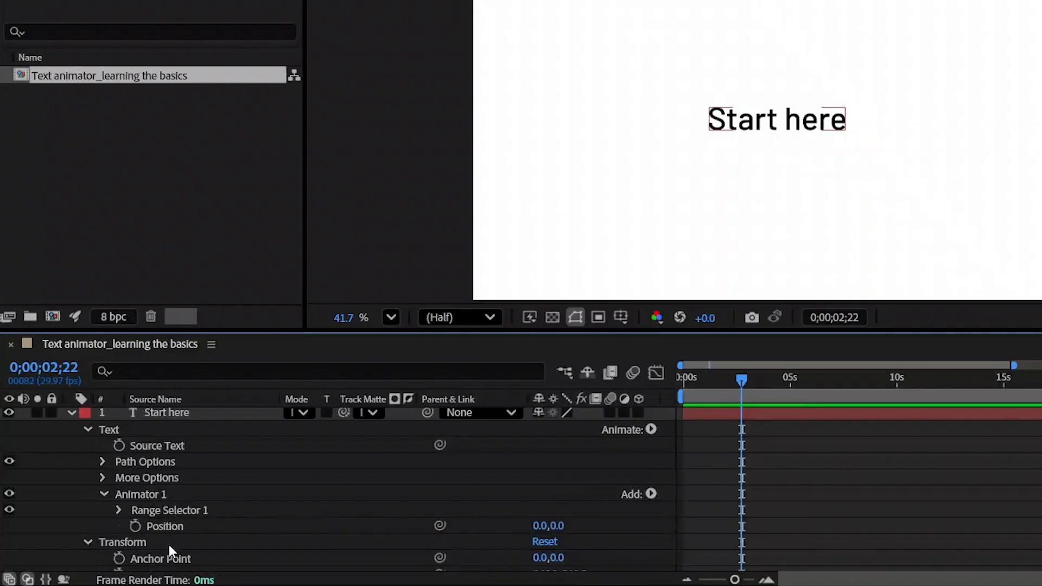
{"action": "scroll", "coordinate": [168, 539], "scroll_direction": "down", "scroll_amount": 1}
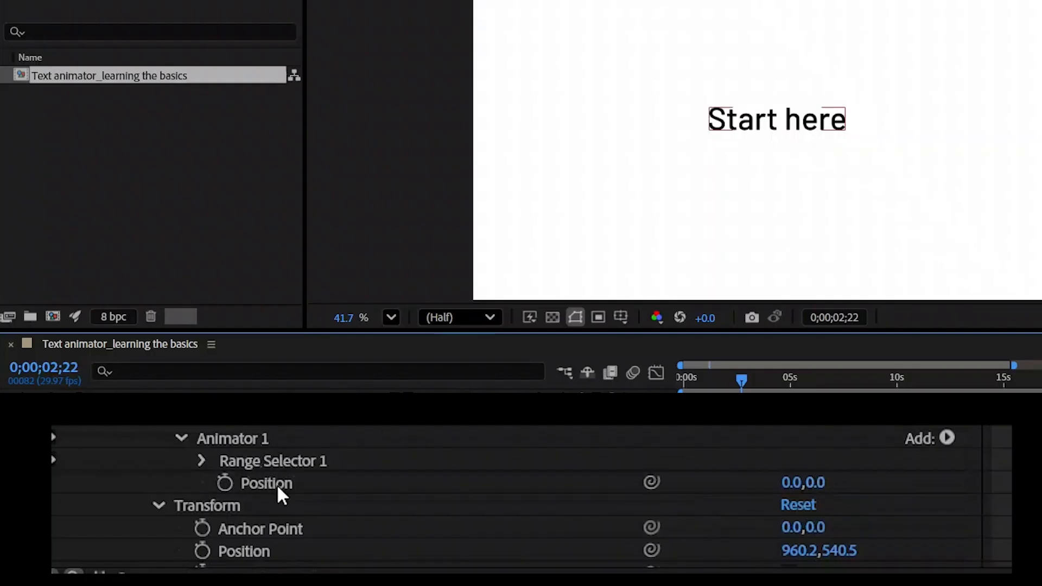
Set Animator 1's Position to 0.0,128.0, and try moving the layer's own Transform Position, undoing that move.
{"action": "left_click_drag", "start_coordinate": [820, 481], "coordinate": [1002, 478]}
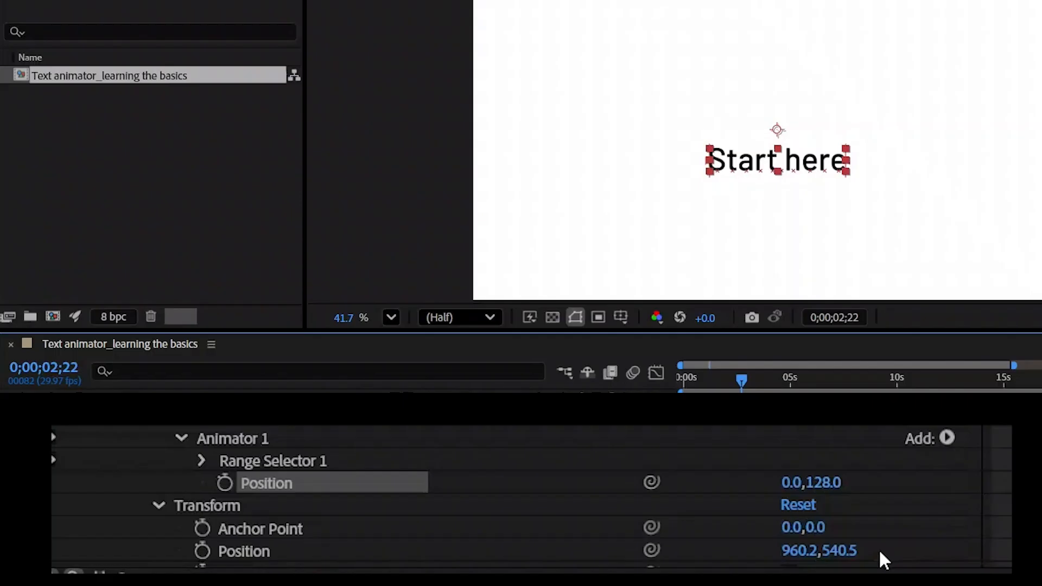
{"action": "left_click_drag", "start_coordinate": [850, 553], "coordinate": [972, 537]}
{"action": "key", "text": "ctrl+z"}
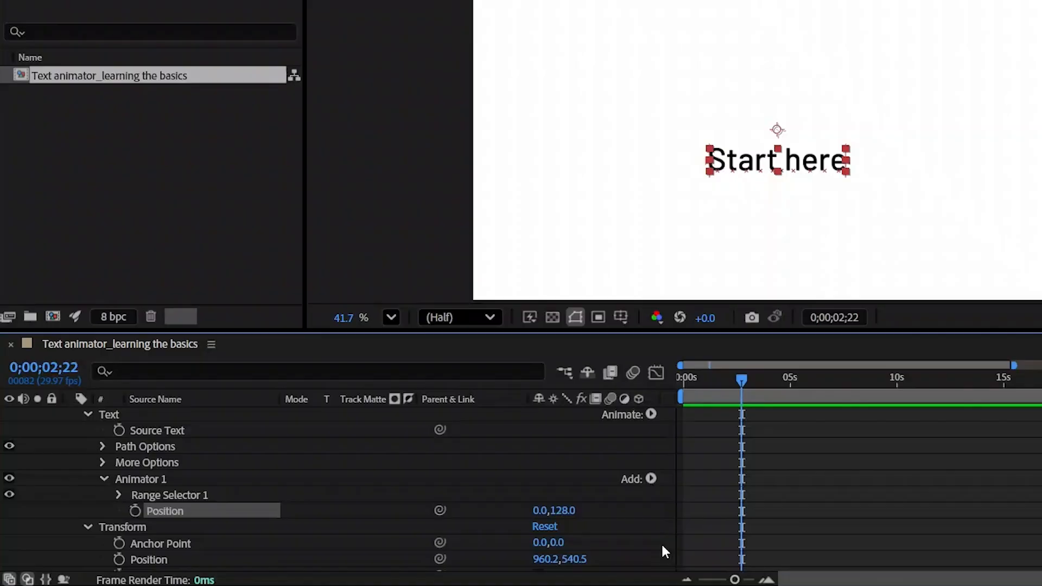
Expand Range Selector 1 and try raising its Start value to about 37%, undoing the change.
{"action": "left_click", "coordinate": [122, 496]}
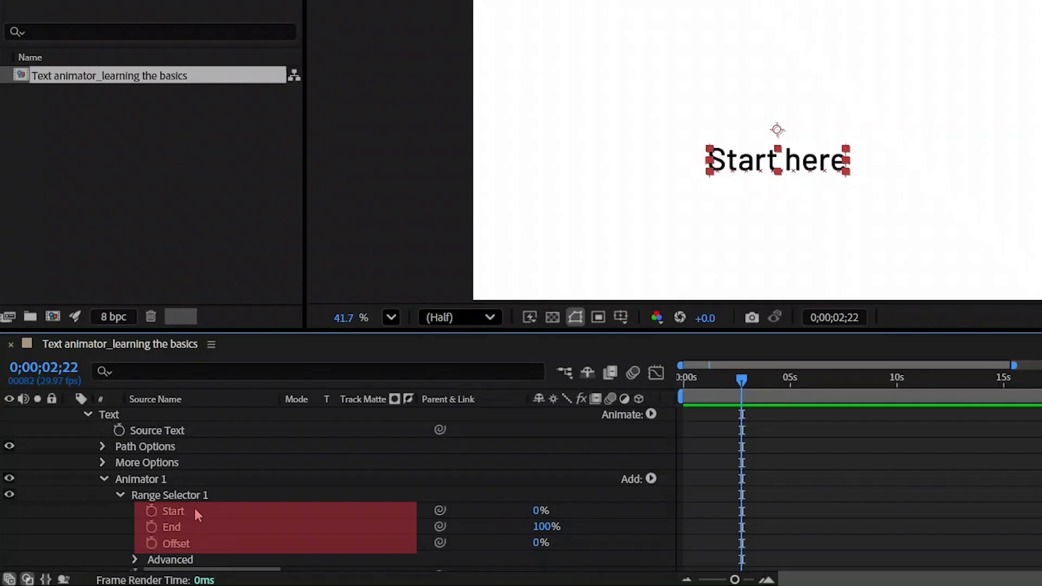
{"action": "left_click_drag", "start_coordinate": [537, 511], "coordinate": [409, 542]}
{"action": "left_click_drag", "start_coordinate": [542, 528], "coordinate": [550, 528]}
{"action": "left_click_drag", "start_coordinate": [537, 511], "coordinate": [585, 500]}
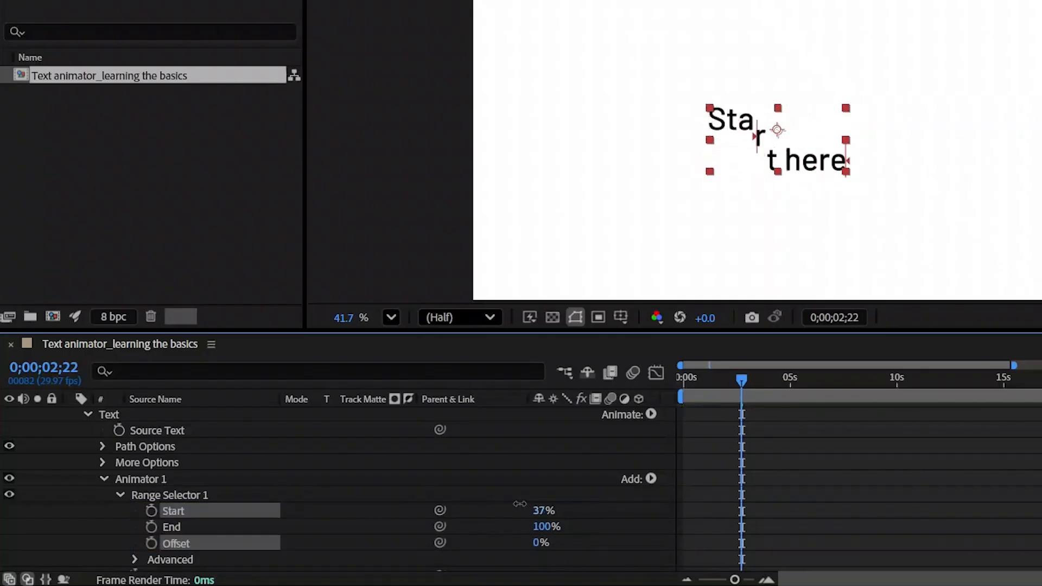
{"action": "key", "text": "ctrl+z"}
Try out Range Selector 1's End value and an Offset of 100%, and reset Offset to 0%.
{"action": "left_click_drag", "start_coordinate": [540, 527], "coordinate": [615, 536]}
{"action": "left_click_drag", "start_coordinate": [536, 542], "coordinate": [645, 550]}
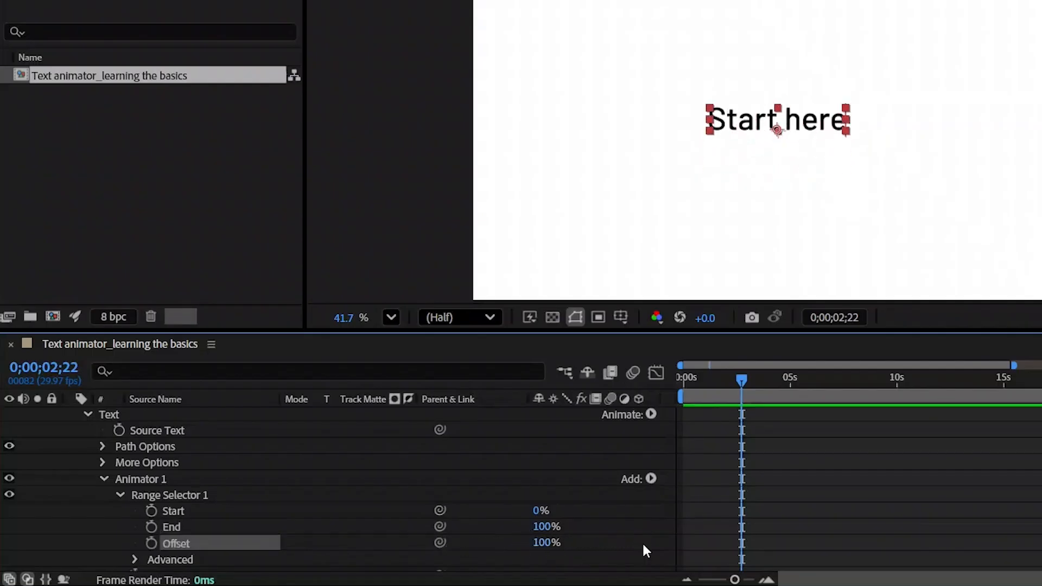
{"action": "left_click", "coordinate": [542, 539]}
{"action": "type", "text": "0"}
{"action": "key", "text": "Return"}
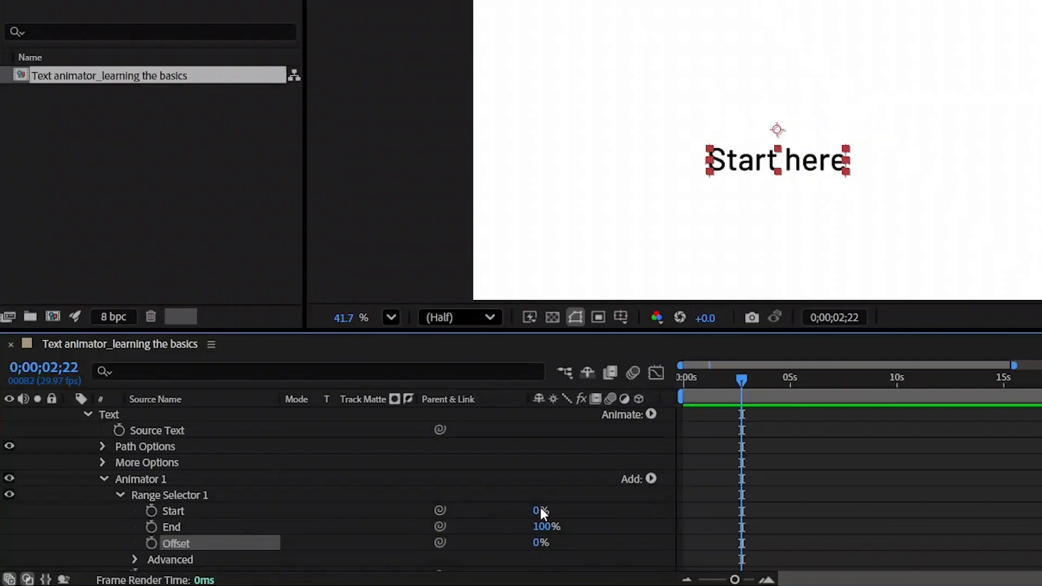
Set Range Selector 1's Start to 52% and add a Start keyframe at 0;00;02;22.
{"action": "left_click_drag", "start_coordinate": [535, 511], "coordinate": [584, 508]}
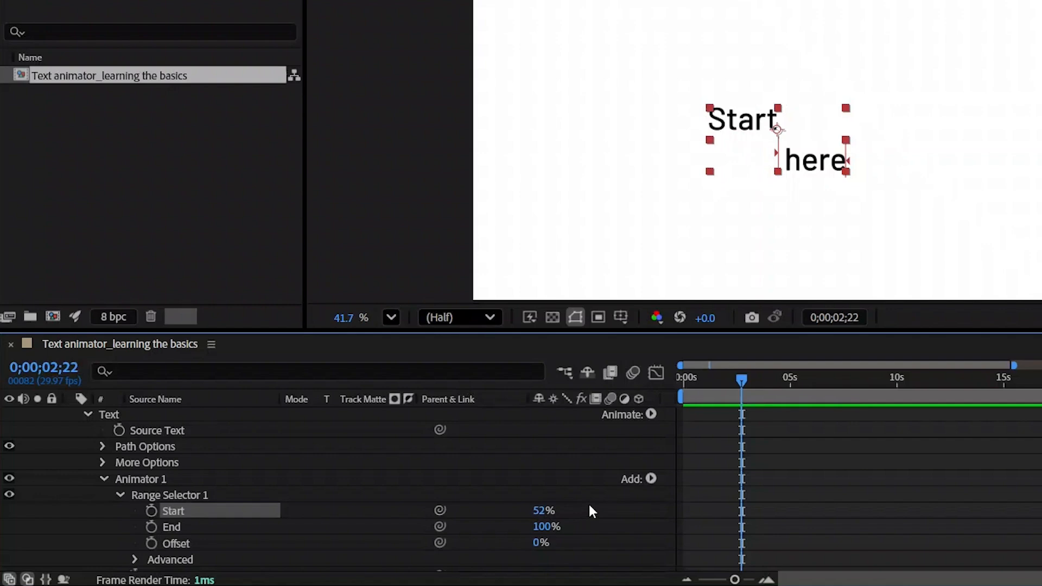
{"action": "scroll", "coordinate": [306, 432], "scroll_direction": "down", "scroll_amount": 3}
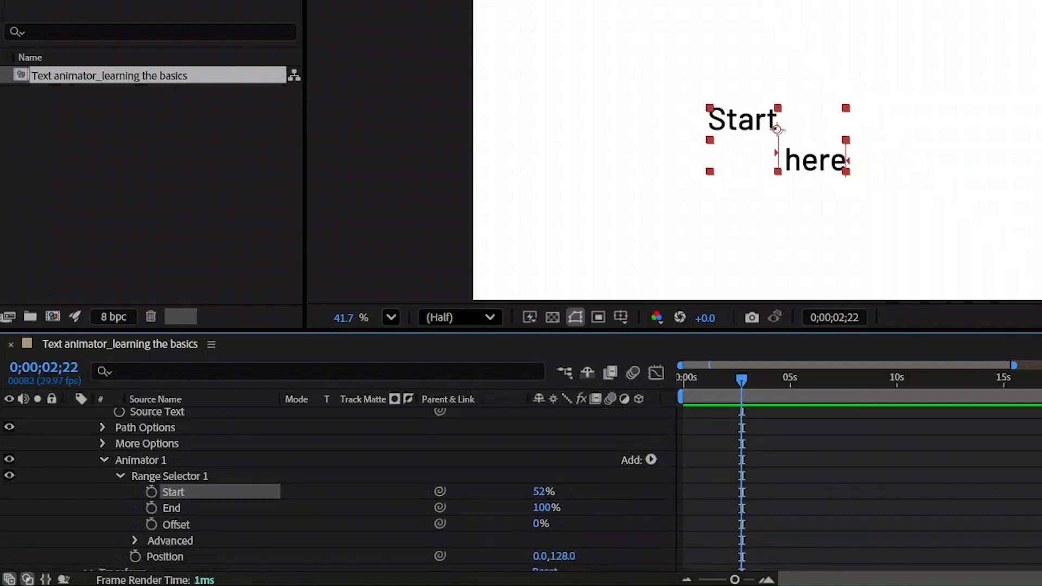
{"action": "left_click", "coordinate": [151, 455]}
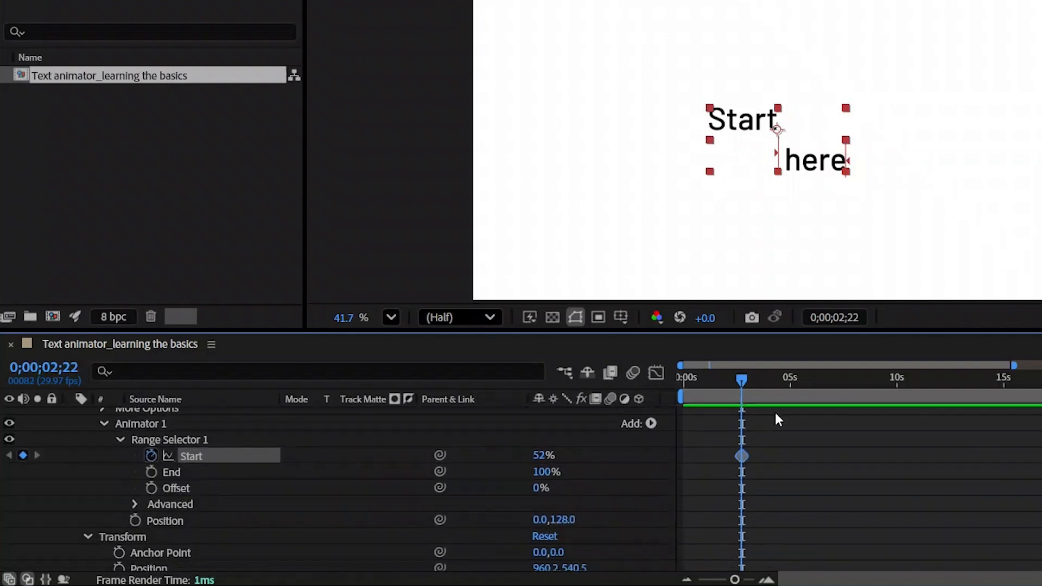
Add a second Start keyframe 15 frames further on at 0;00;03;07 and preview the animation from 0;00;02;22.
{"action": "left_click", "coordinate": [49, 368]}
{"action": "type", "text": "307"}
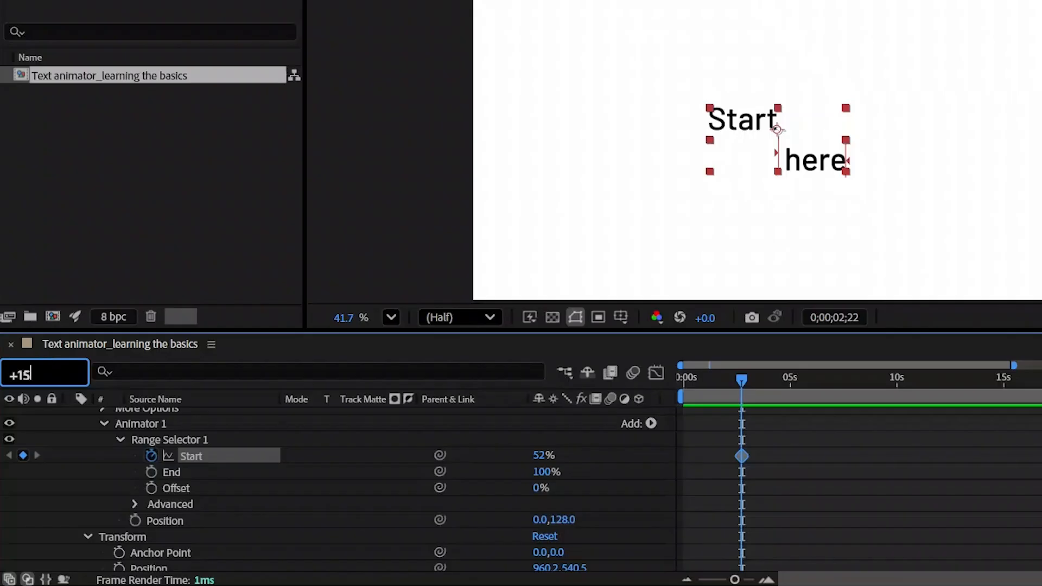
{"action": "key", "text": "Return"}
{"action": "left_click", "coordinate": [540, 456]}
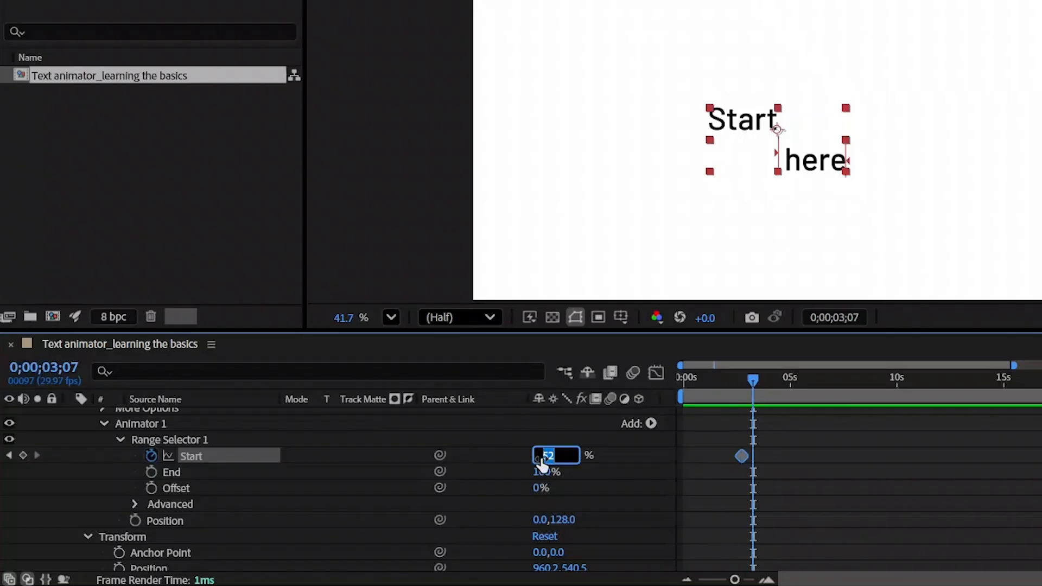
{"action": "key", "text": "Return"}
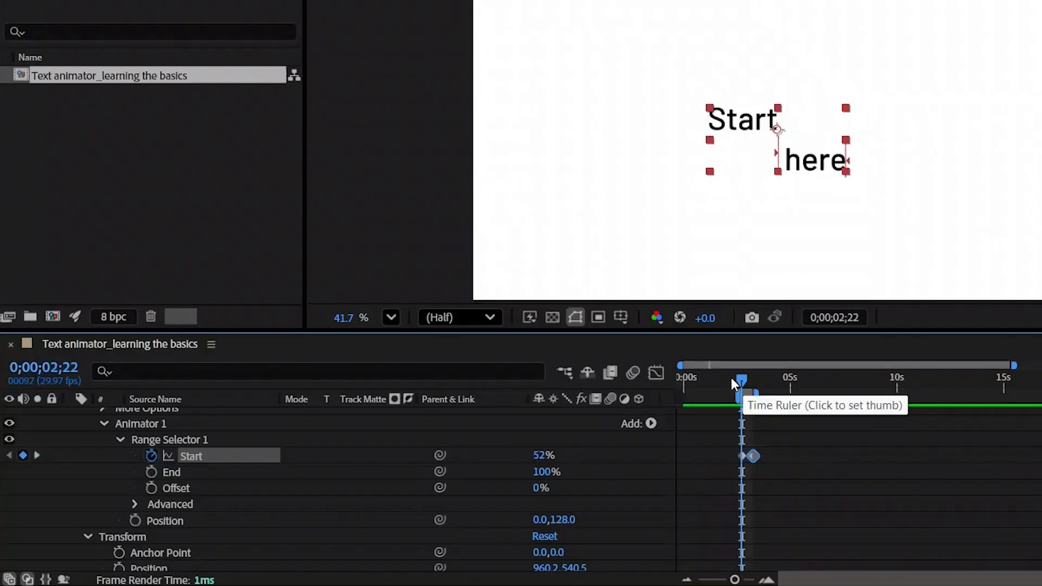
{"action": "key", "text": "space"}
{"action": "key", "text": "space"}
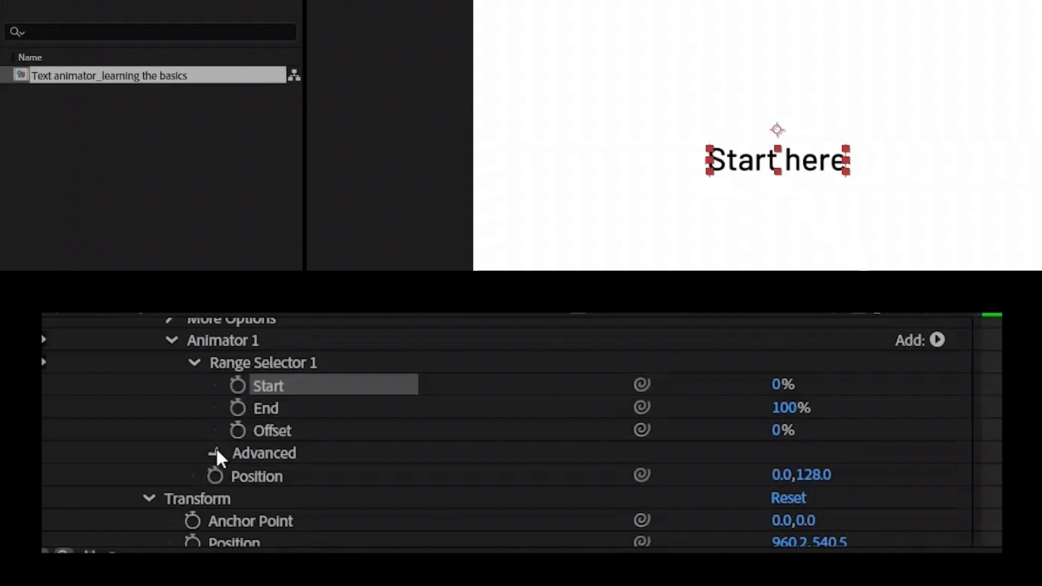
Expand Range Selector 1's Advanced options and, with Start at 18%, set Based On to Words.
{"action": "left_click", "coordinate": [215, 453]}
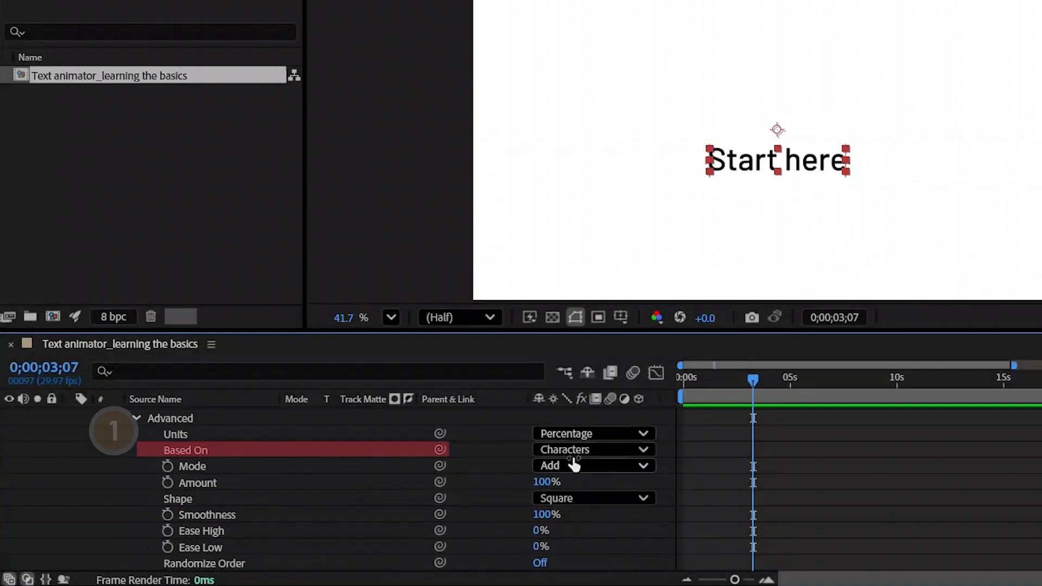
{"action": "left_click", "coordinate": [568, 455]}
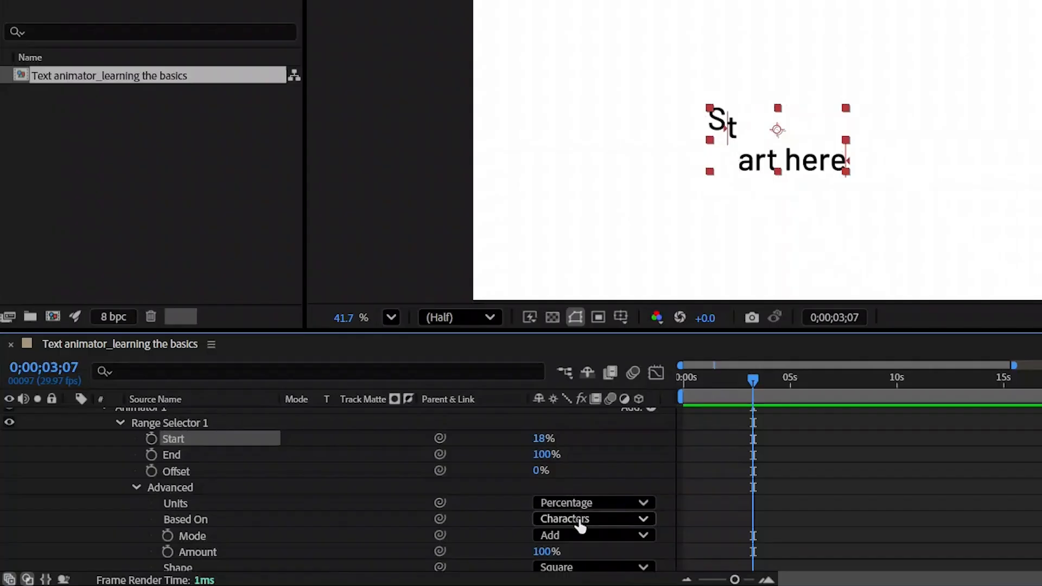
{"action": "left_click", "coordinate": [579, 520]}
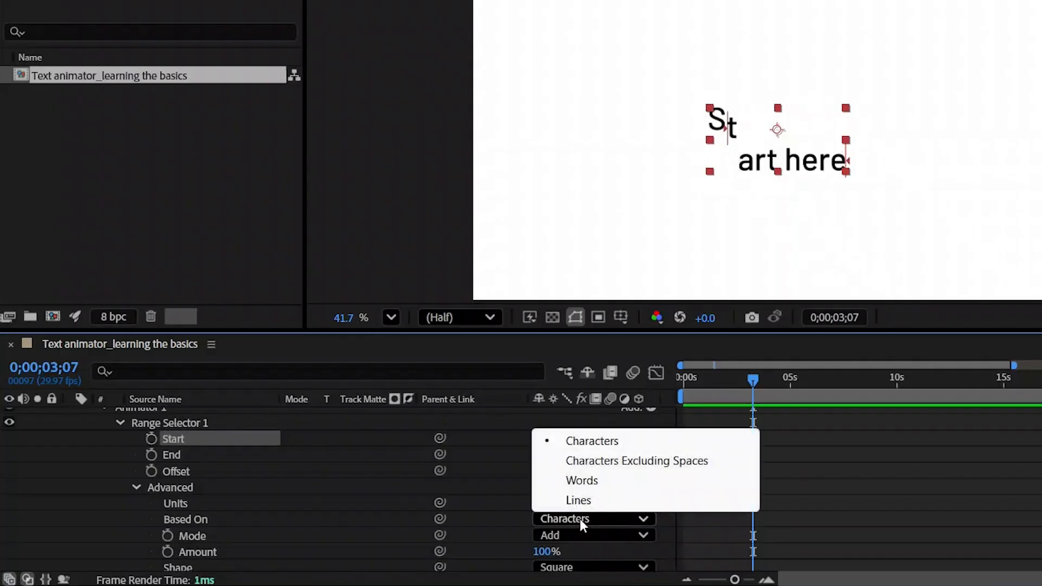
{"action": "left_click", "coordinate": [581, 480]}
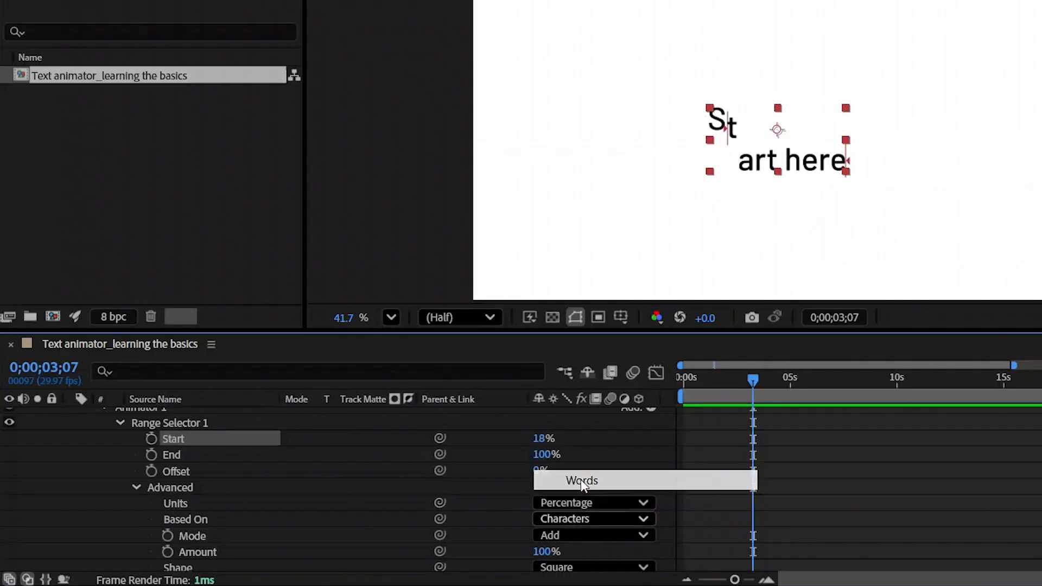
Try Lines for Based On, return it to Characters, and set Range Selector 1's Start to 20%.
{"action": "left_click", "coordinate": [607, 520]}
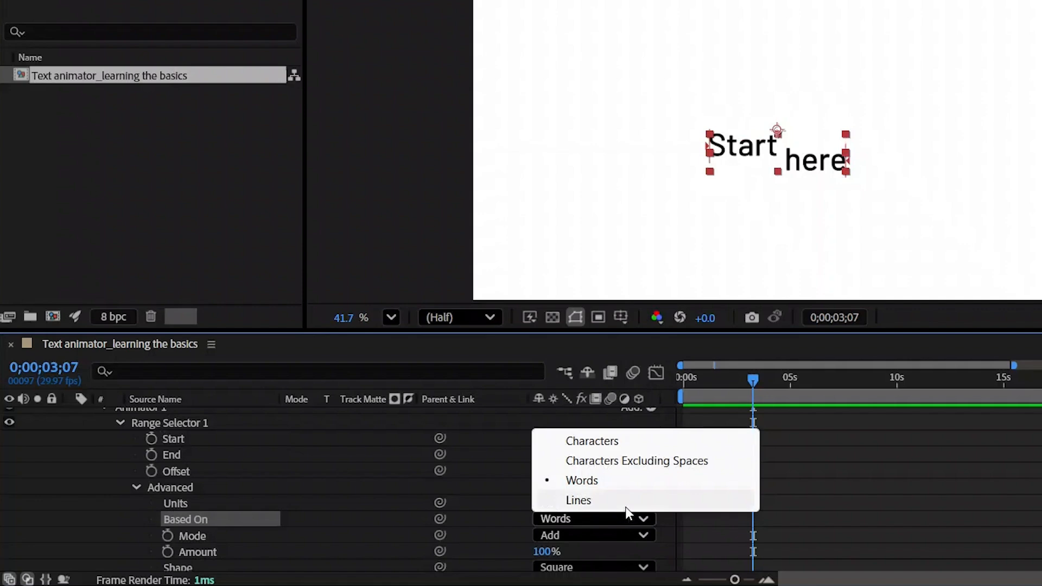
{"action": "left_click", "coordinate": [626, 507]}
{"action": "left_click_drag", "start_coordinate": [532, 438], "coordinate": [579, 438]}
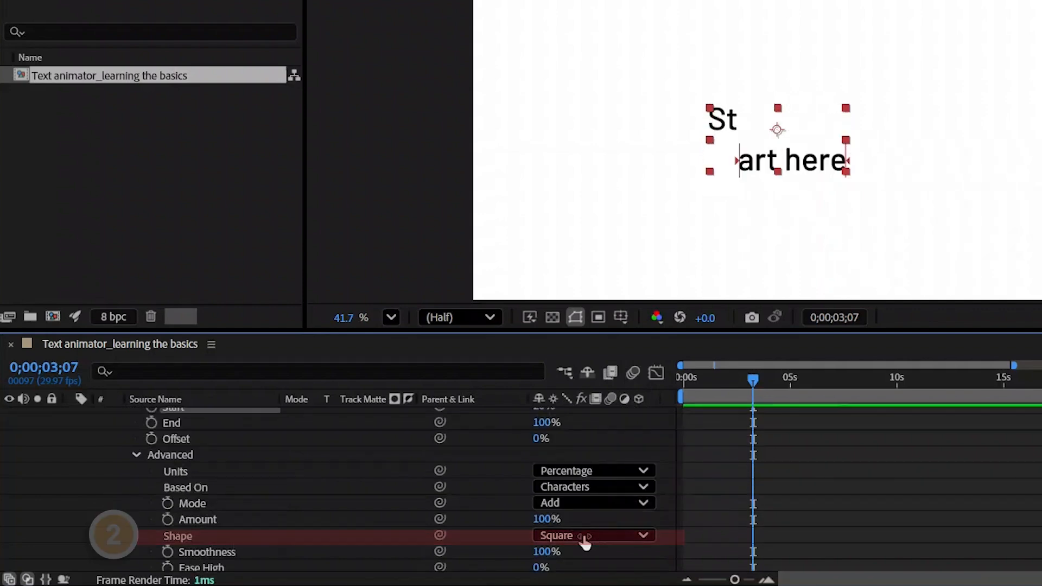
Try the Triangle and Ramp Down shapes for the range selector and set its Shape to Ramp Up.
{"action": "left_click", "coordinate": [584, 538]}
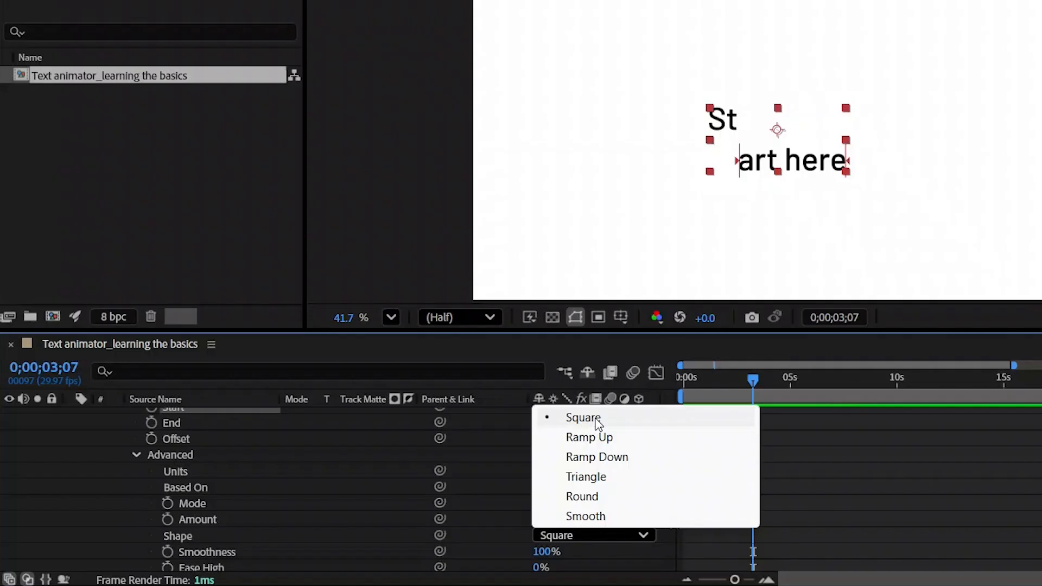
{"action": "left_click", "coordinate": [597, 477]}
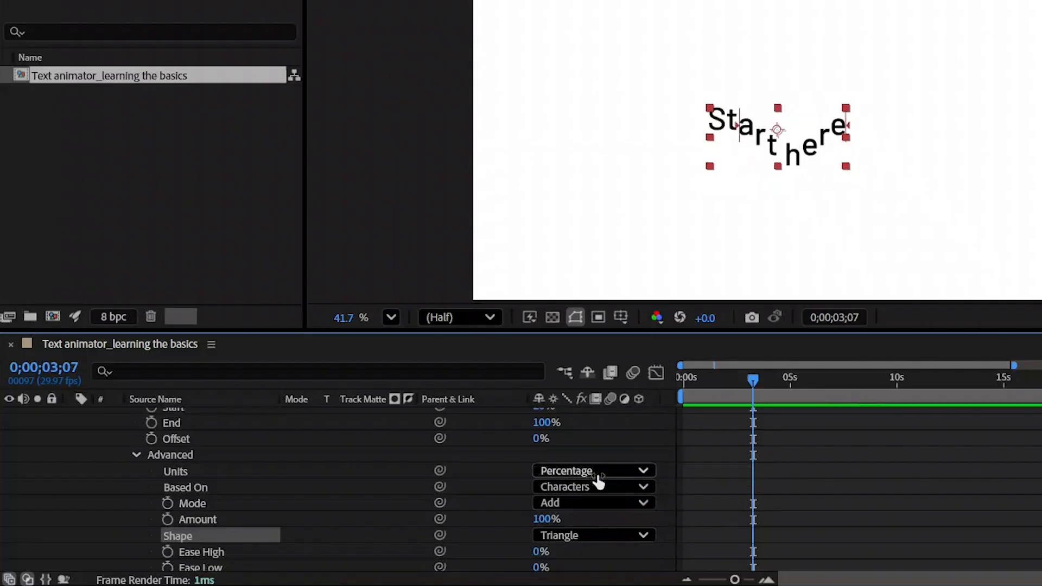
{"action": "left_click", "coordinate": [578, 532]}
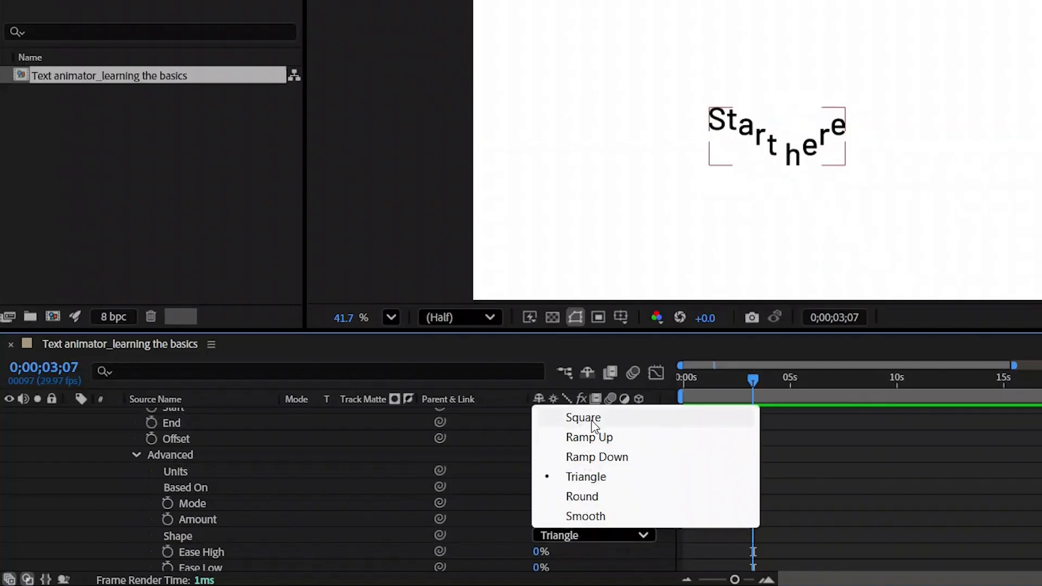
{"action": "left_click", "coordinate": [611, 459]}
{"action": "left_click", "coordinate": [600, 537]}
{"action": "left_click", "coordinate": [607, 438]}
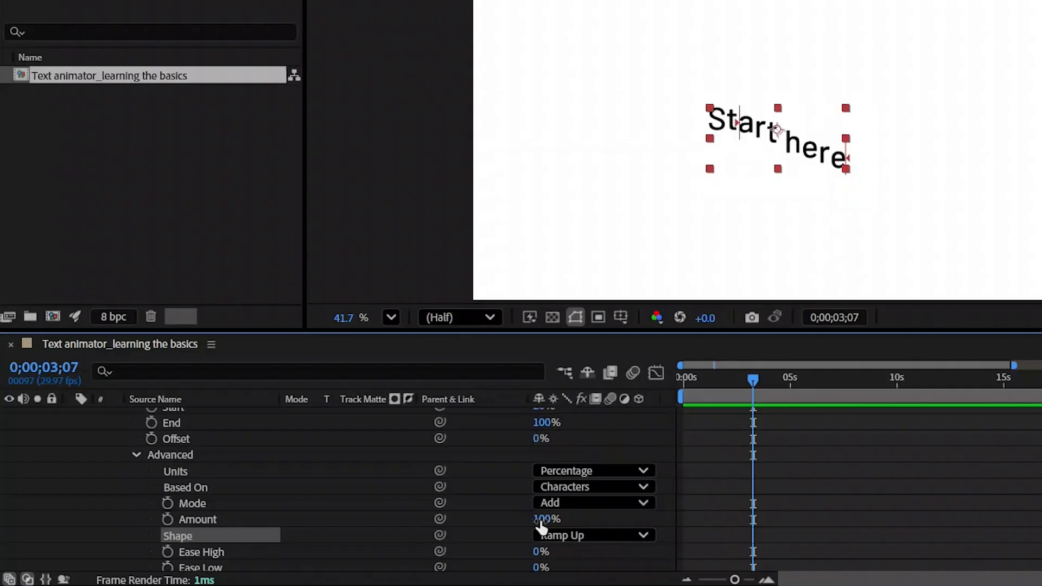
Set Range Selector 1's Start to 0% and raise its Offset to 100%.
{"action": "left_click", "coordinate": [542, 413]}
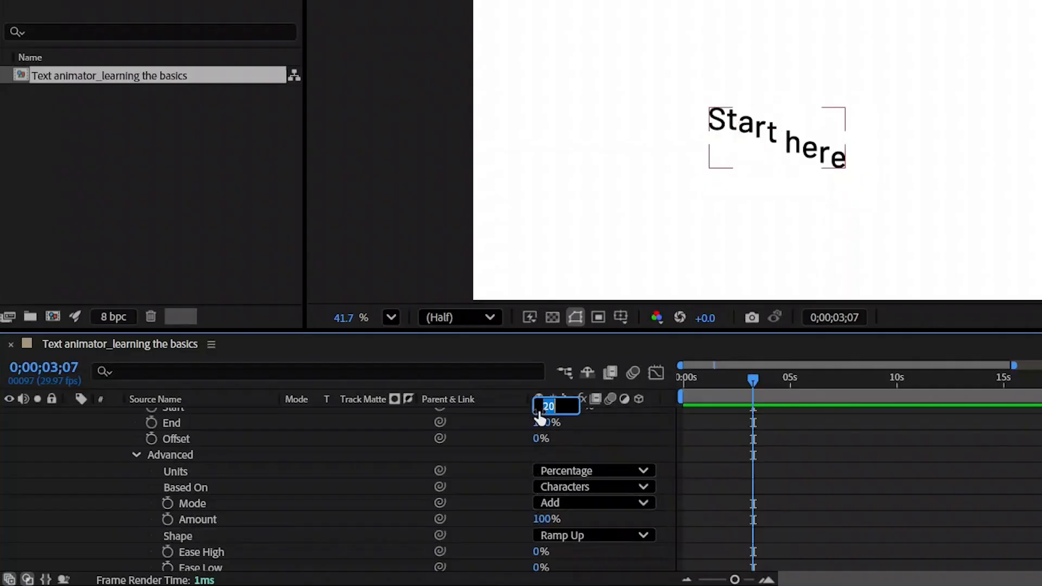
{"action": "type", "text": "0"}
{"action": "key", "text": "Return"}
{"action": "left_click_drag", "start_coordinate": [541, 439], "coordinate": [656, 427]}
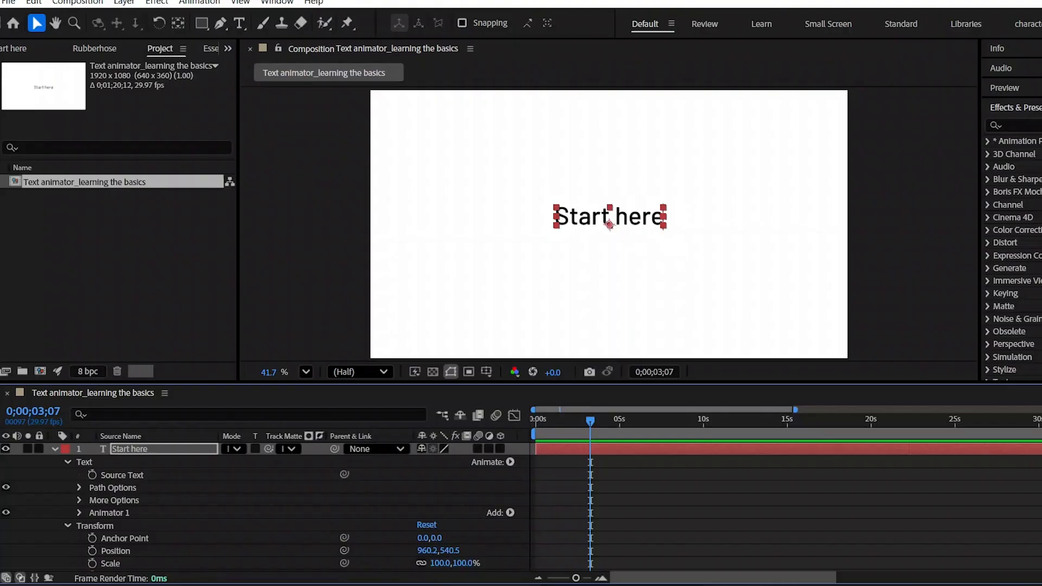
Add a Scale property to the existing Animator 1 of the Start here layer.
{"action": "mouse_move", "coordinate": [802, 585]}
{"action": "left_click", "coordinate": [165, 511]}
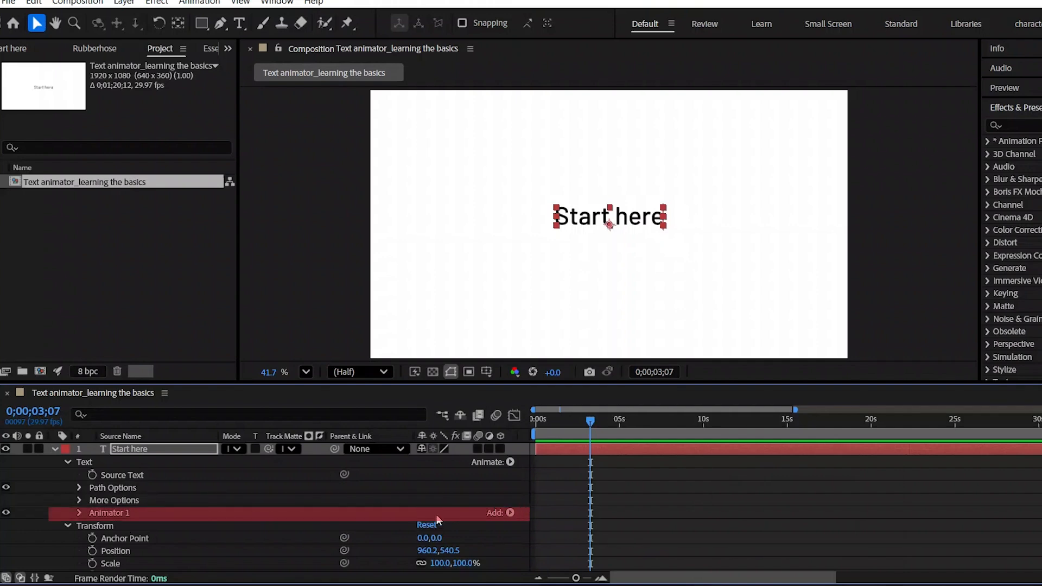
{"action": "left_click", "coordinate": [511, 513]}
{"action": "mouse_move", "coordinate": [537, 519]}
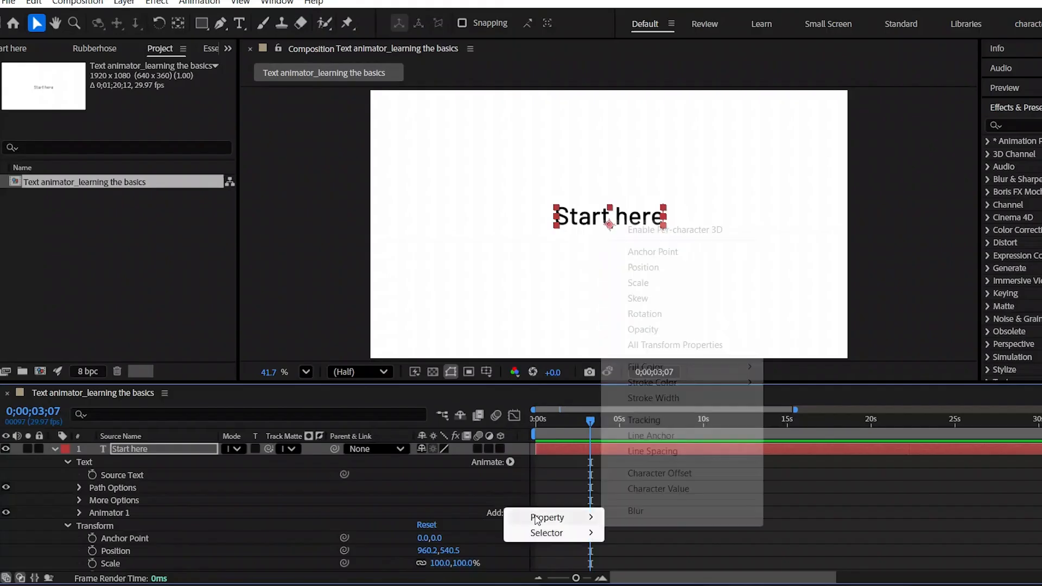
{"action": "mouse_move", "coordinate": [559, 538]}
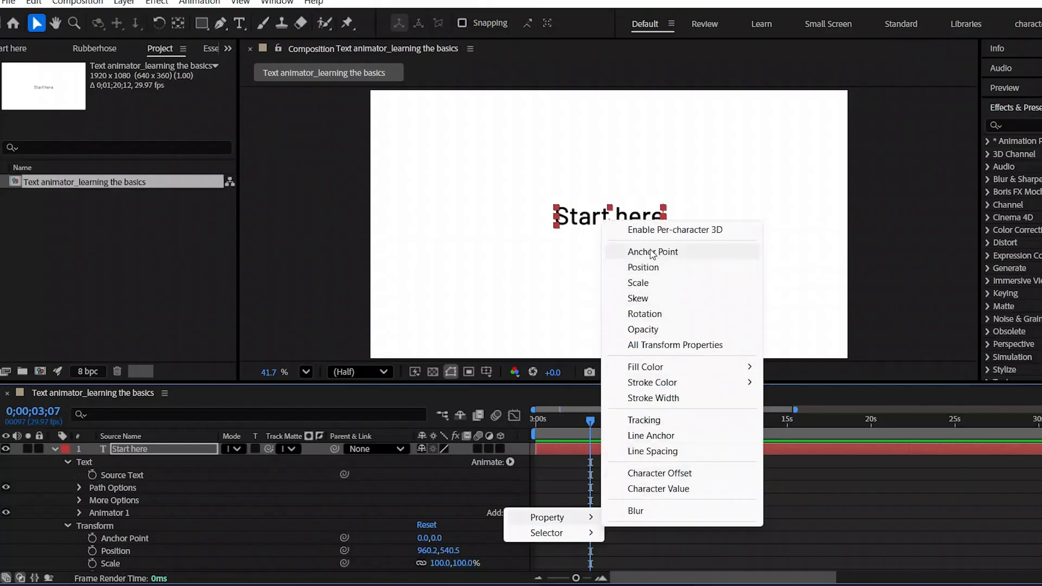
{"action": "left_click", "coordinate": [657, 284]}
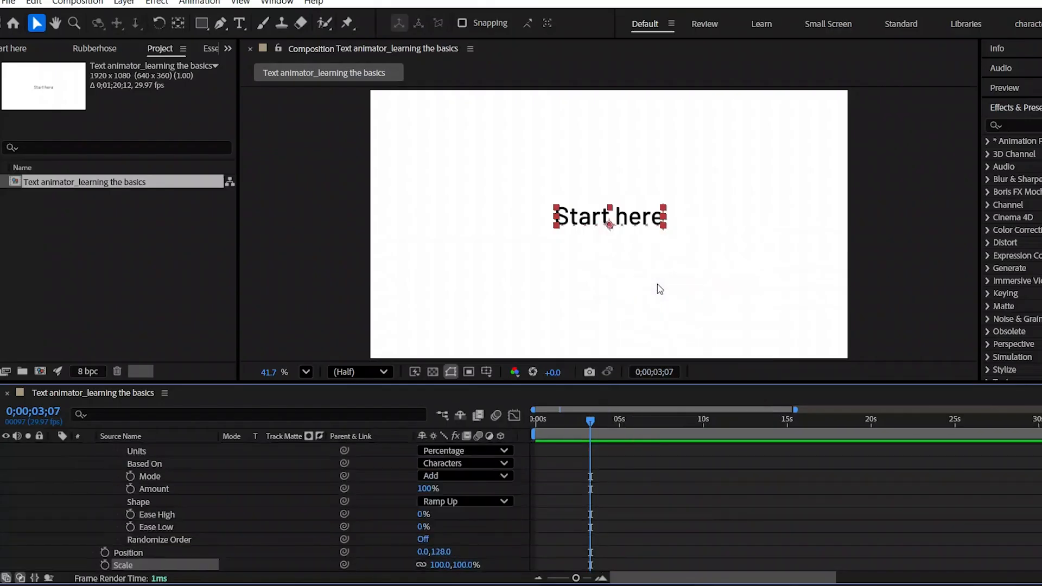
Return Range Selector 1's Offset to 0% and set the animator's Scale to 49%, keeping Start at 0%.
{"action": "scroll", "coordinate": [432, 572], "scroll_direction": "up", "scroll_amount": 4}
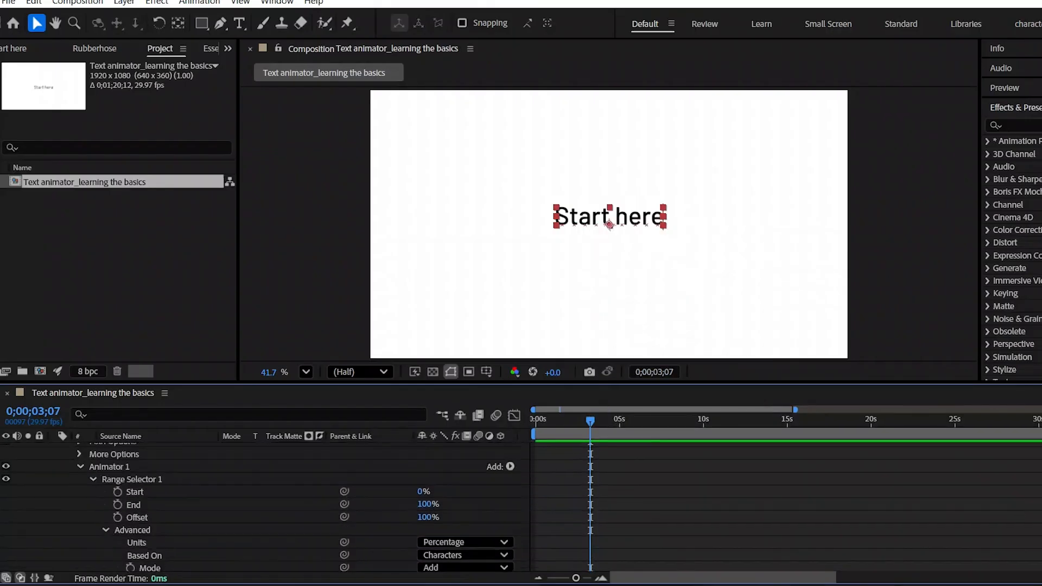
{"action": "left_click_drag", "start_coordinate": [422, 519], "coordinate": [369, 518]}
{"action": "mouse_move", "coordinate": [423, 492]}
{"action": "left_mouse_down"}
{"action": "mouse_move", "coordinate": [460, 492]}
{"action": "mouse_move", "coordinate": [427, 488]}
{"action": "left_mouse_up"}
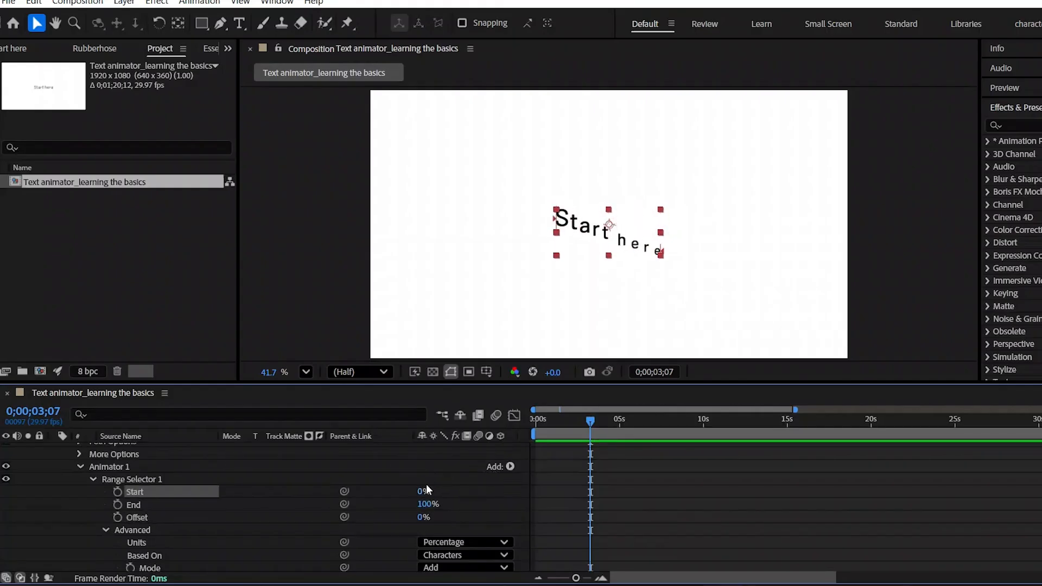
Add an Opacity property to Animator 1 and lower its value so the selected letters fade.
{"action": "left_click", "coordinate": [511, 467]}
{"action": "mouse_move", "coordinate": [535, 476]}
{"action": "left_click", "coordinate": [652, 286]}
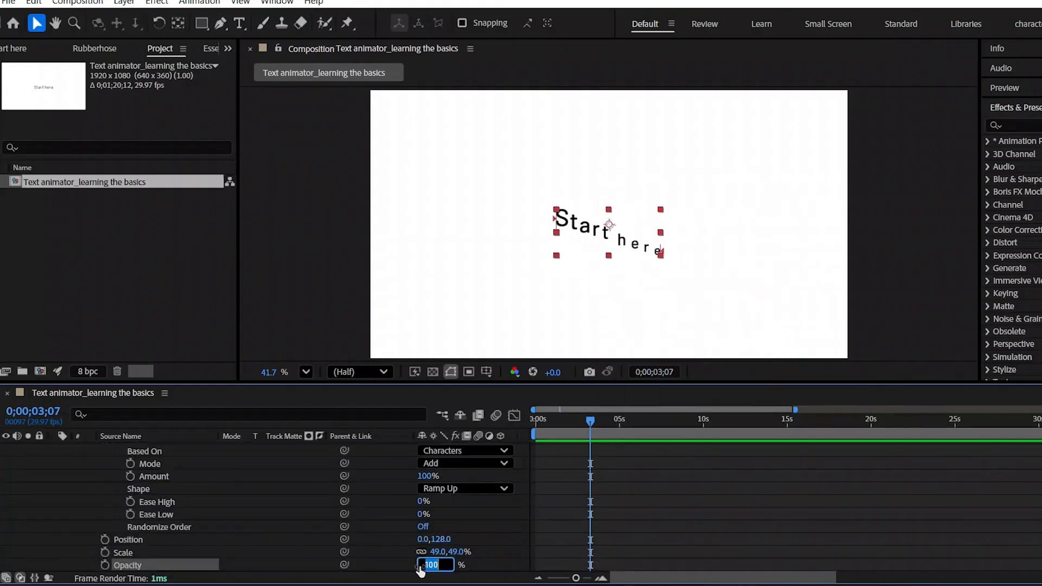
{"action": "left_click_drag", "start_coordinate": [423, 567], "coordinate": [370, 568]}
Set Range Selector 1's Offset to -100% at 0;00;00;00 and create its first keyframe there.
{"action": "scroll", "coordinate": [375, 565], "scroll_direction": "up", "scroll_amount": 1}
{"action": "scroll", "coordinate": [260, 510], "scroll_direction": "up", "scroll_amount": 2}
{"action": "key", "text": "Home"}
{"action": "left_click", "coordinate": [429, 487]}
{"action": "type", "text": "-100"}
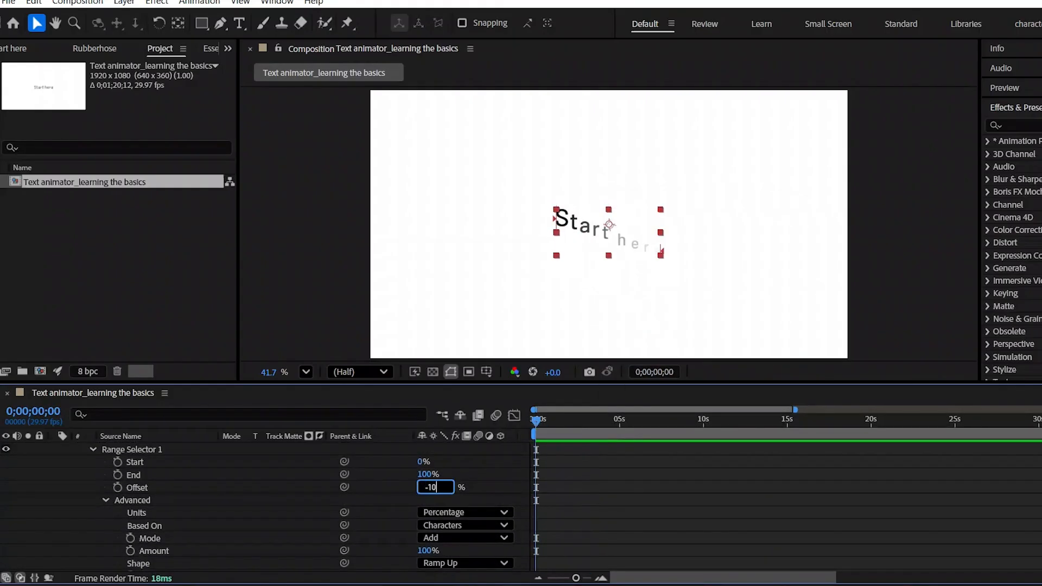
{"action": "key", "text": "Return"}
{"action": "left_click", "coordinate": [117, 487]}
Add a second Offset keyframe of 100% at 0;00;00;15 and preview the text animation.
{"action": "left_click", "coordinate": [33, 411]}
{"action": "type", "text": "15"}
{"action": "key", "text": "Return"}
{"action": "left_click", "coordinate": [429, 487]}
{"action": "type", "text": "100"}
{"action": "key", "text": "Return"}
{"action": "key", "text": "space"}
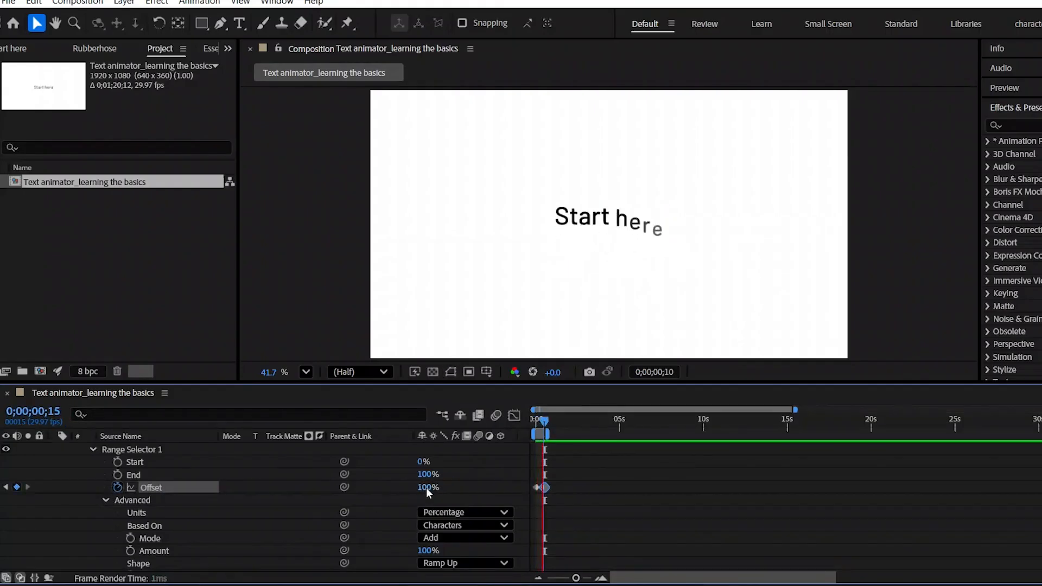
{"action": "key", "text": "space"}
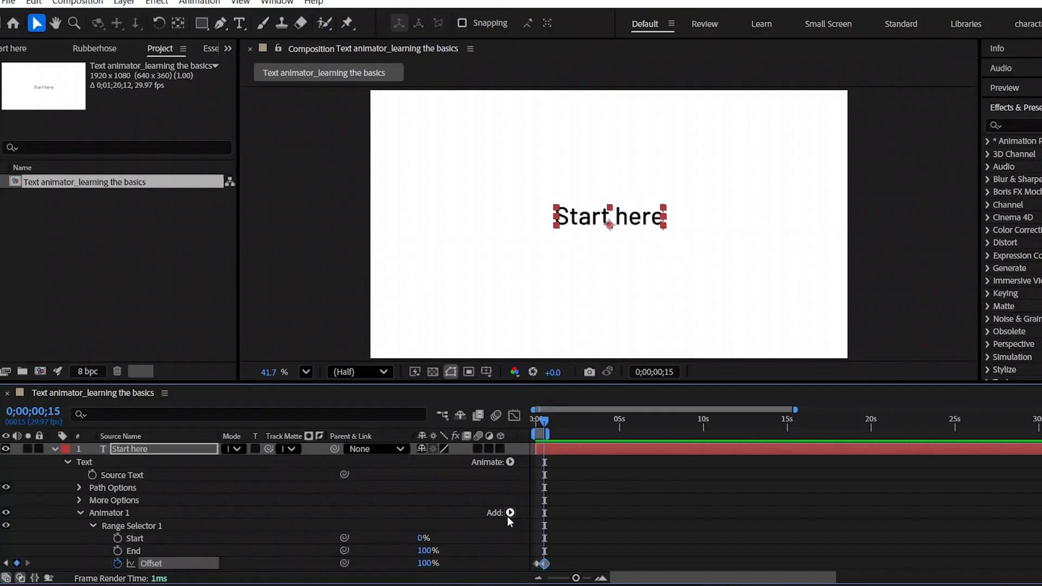
Open the text layer's Animate property list to compare it with Animator 1's Add option.
{"action": "left_click", "coordinate": [508, 517]}
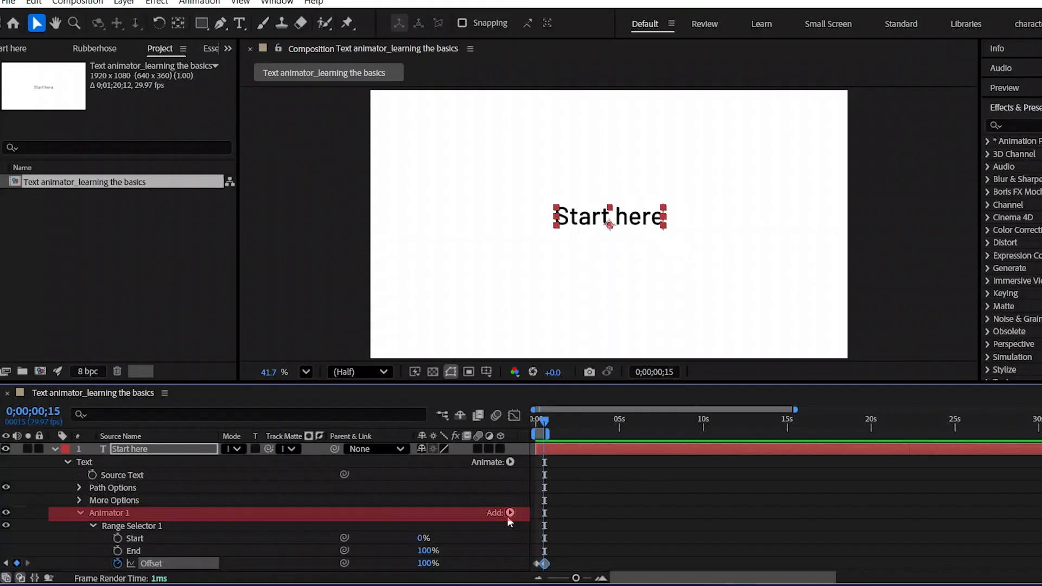
{"action": "left_click", "coordinate": [511, 462]}
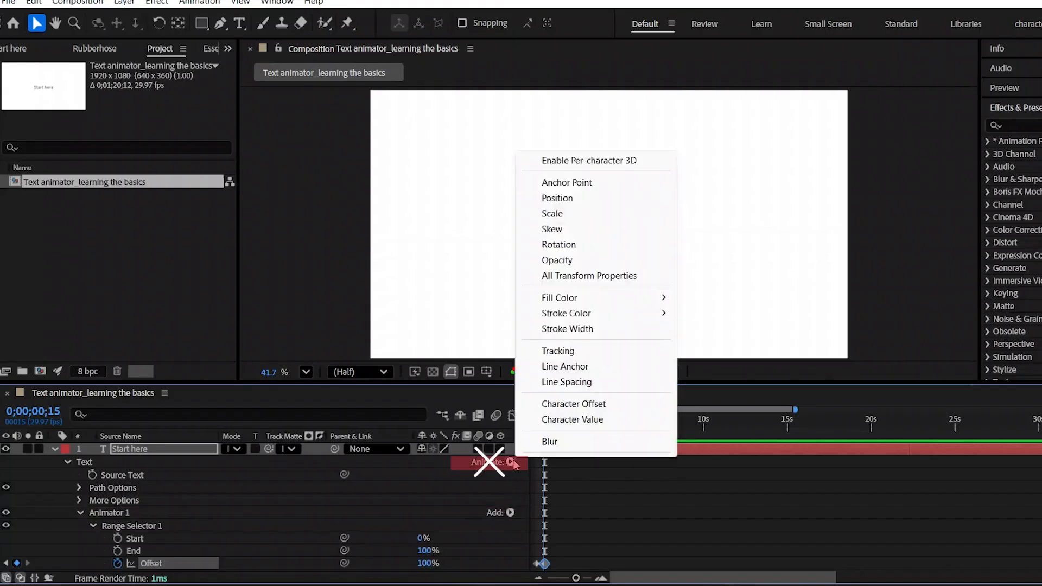